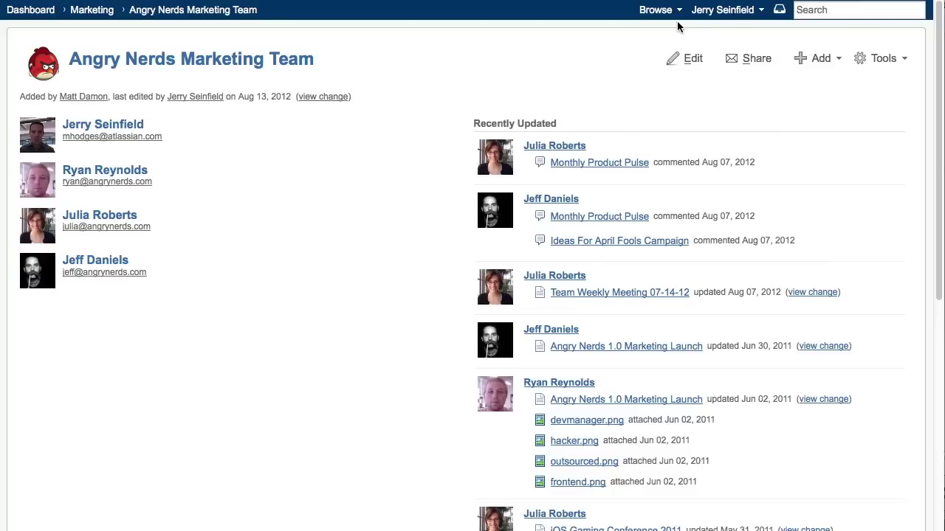
- Create a new space template in the Marketing space and title it "Weekly Team Meeting"
{"action": "left_click", "coordinate": [676, 16]}
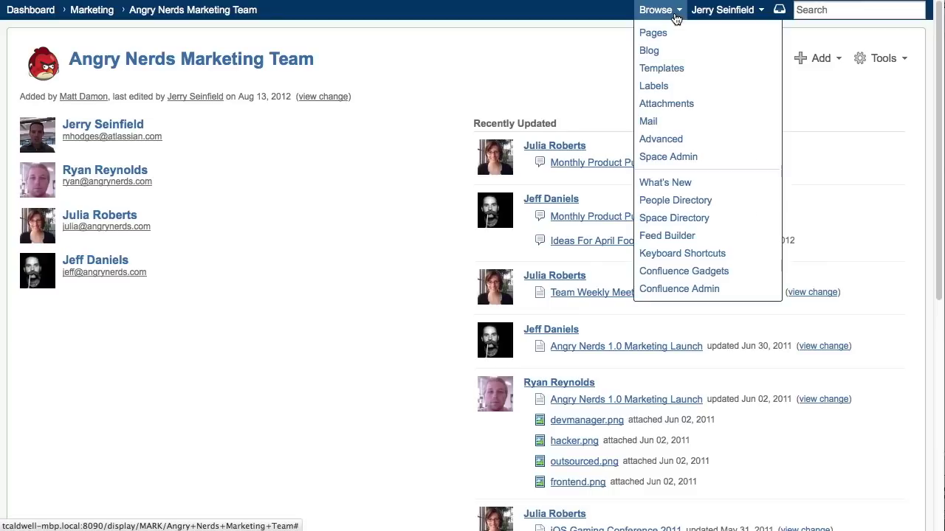
{"action": "left_click", "coordinate": [672, 67]}
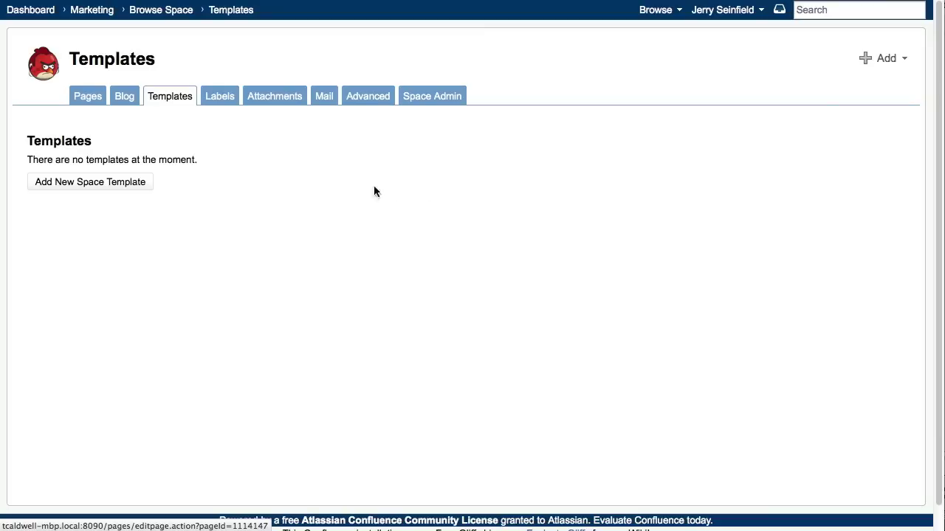
{"action": "left_click", "coordinate": [135, 185]}
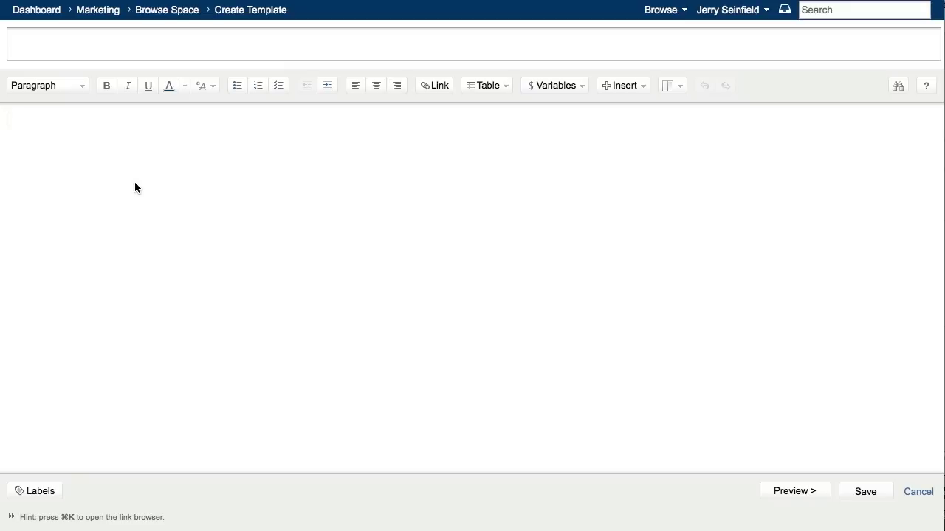
{"action": "left_click", "coordinate": [124, 36]}
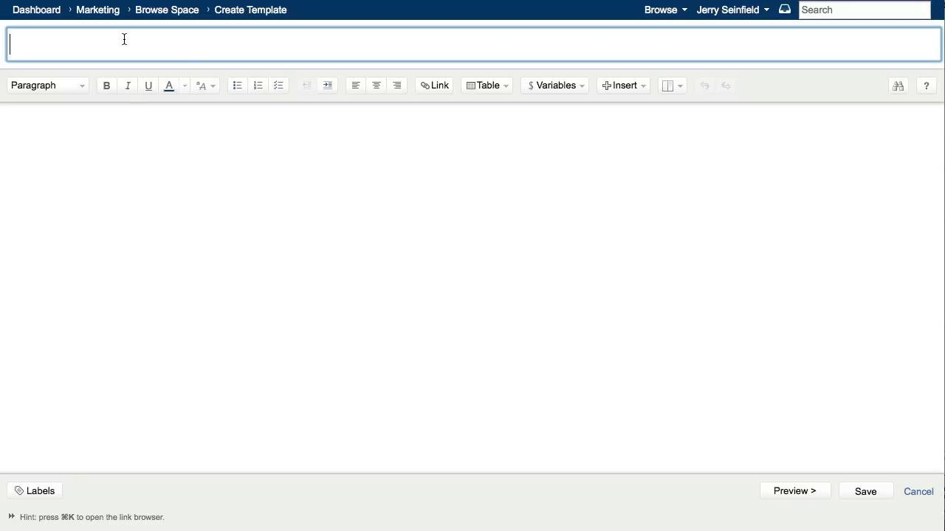
{"action": "type", "text": "Weekly "}
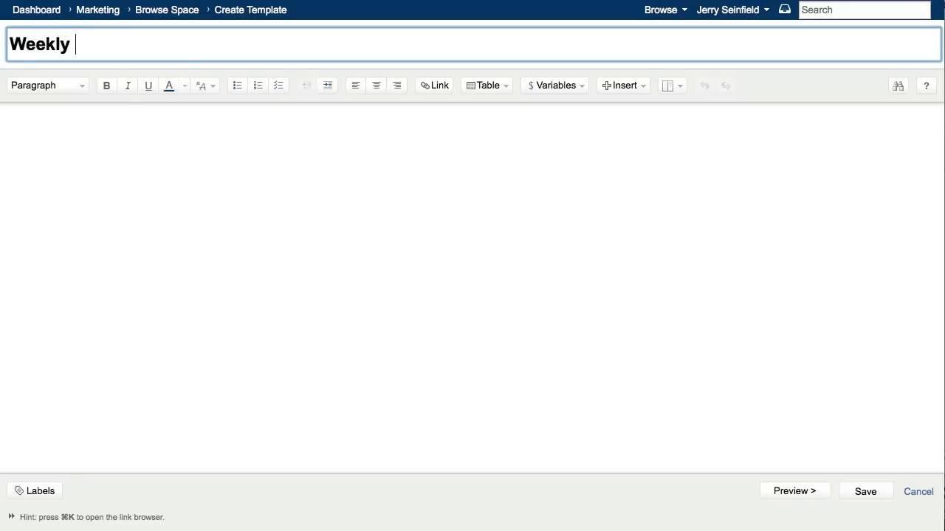
{"action": "type", "text": "Team Meeting"}
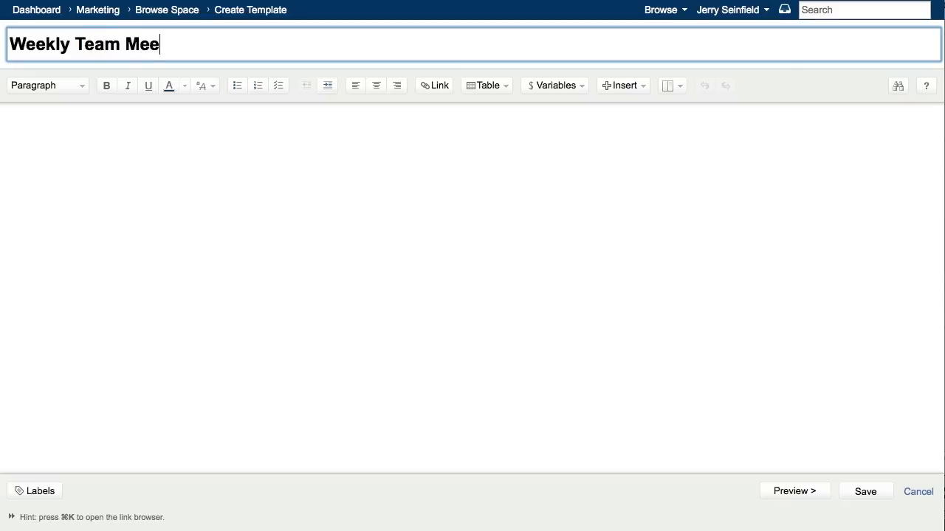
- Apply the page layout with full-width first and last rows and two equal columns in the middle row to the template body
{"action": "left_click", "coordinate": [7, 119]}
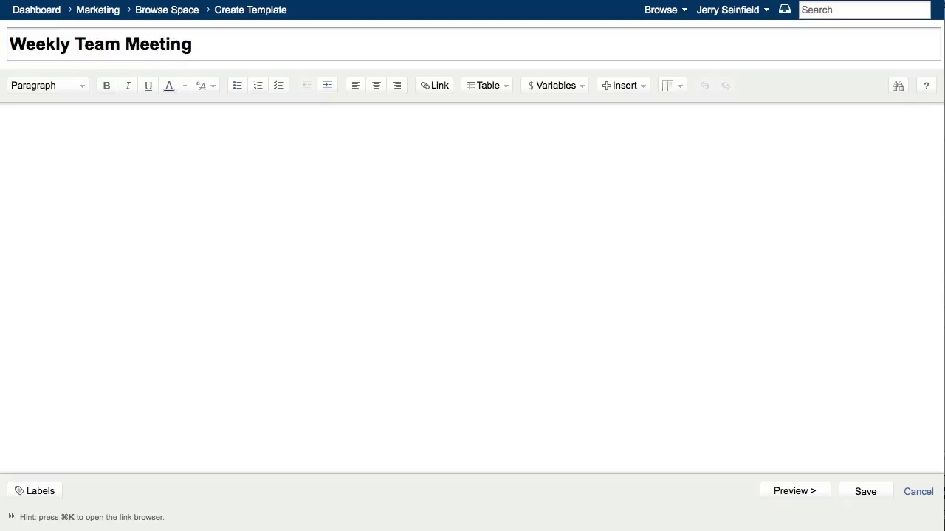
{"action": "left_click", "coordinate": [676, 85]}
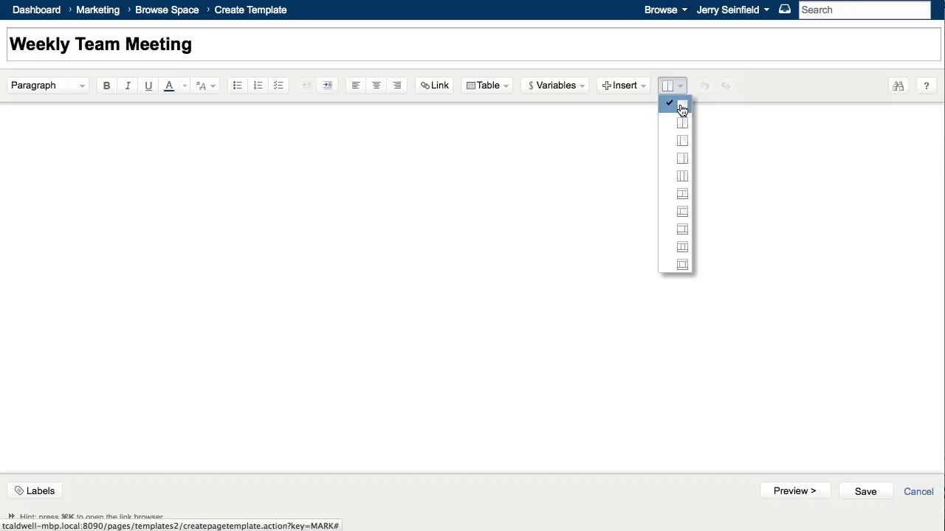
{"action": "left_click", "coordinate": [683, 195]}
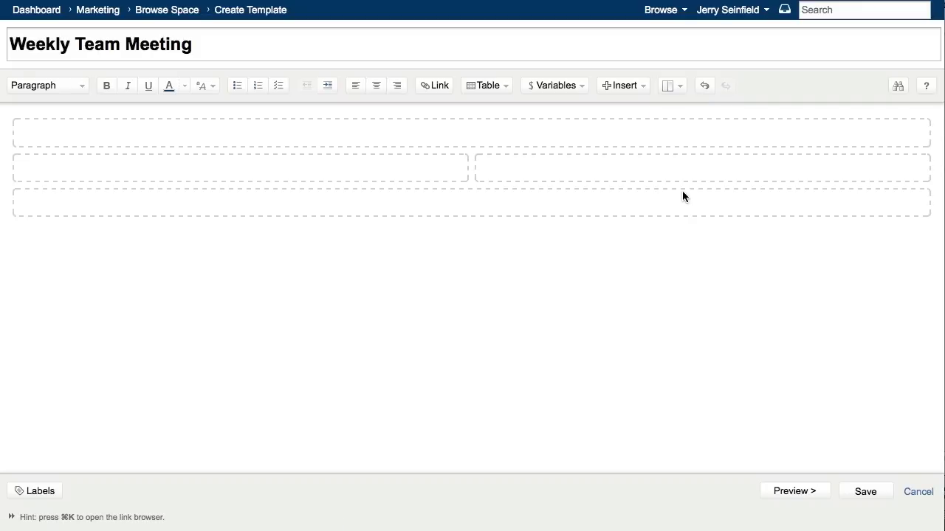
- Add a Heading 3 reading "Goal" in the first full-width section and start a new paragraph below it
{"action": "left_click", "coordinate": [41, 134]}
{"action": "type", "text": "h3. Goal"}
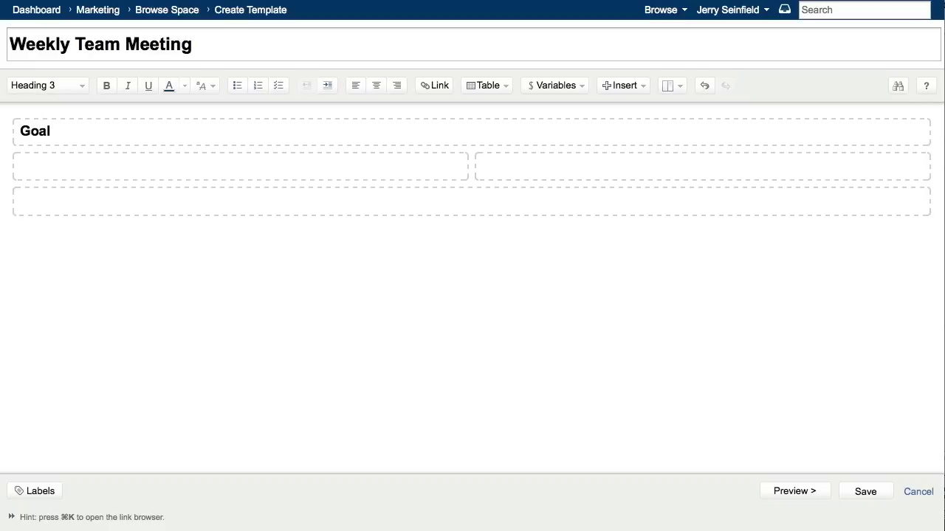
{"action": "key", "text": "Return"}
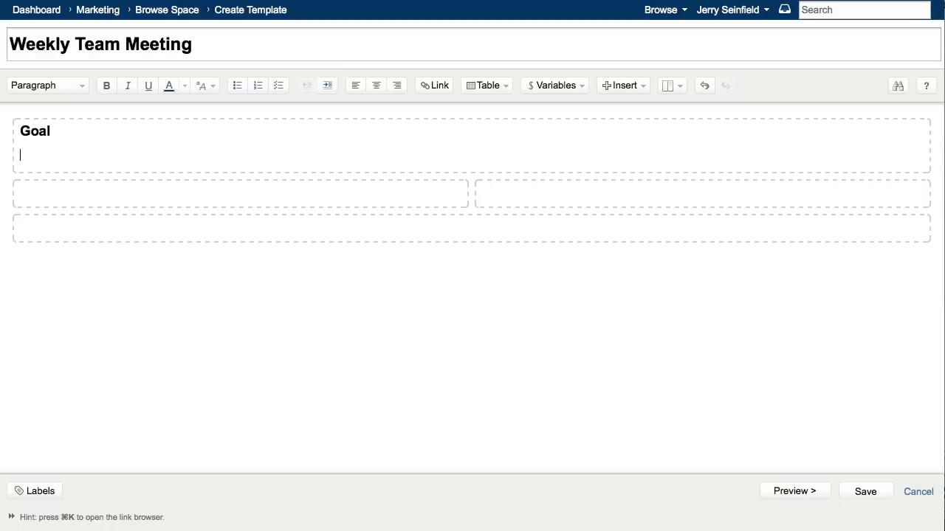
{"action": "key", "text": "Return"}
- Insert a new template variable named "What is the goal of this meeting" under the Goal heading
{"action": "left_click", "coordinate": [577, 85]}
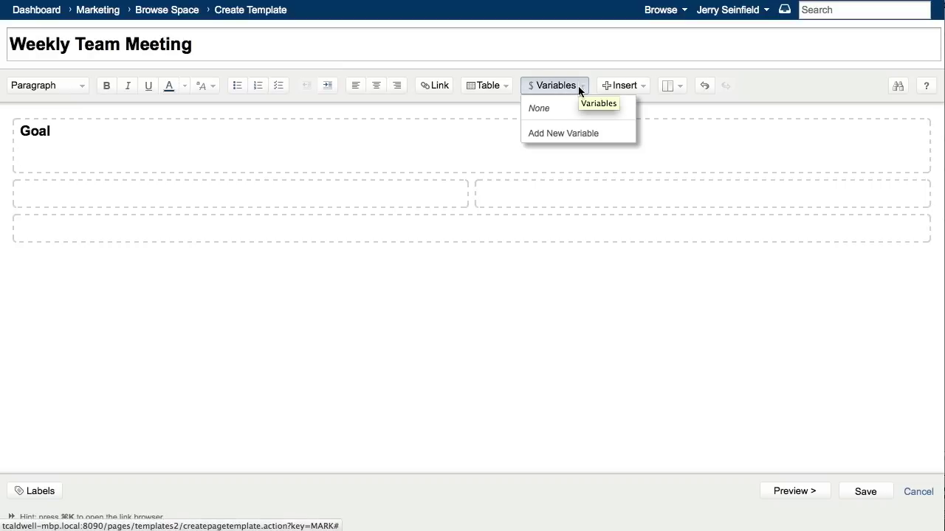
{"action": "left_click", "coordinate": [573, 133]}
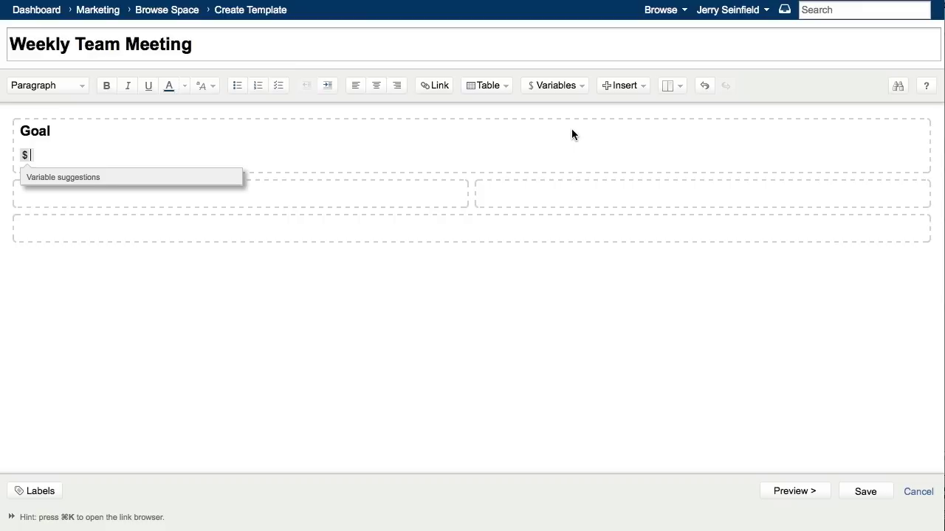
{"action": "type", "text": "What"}
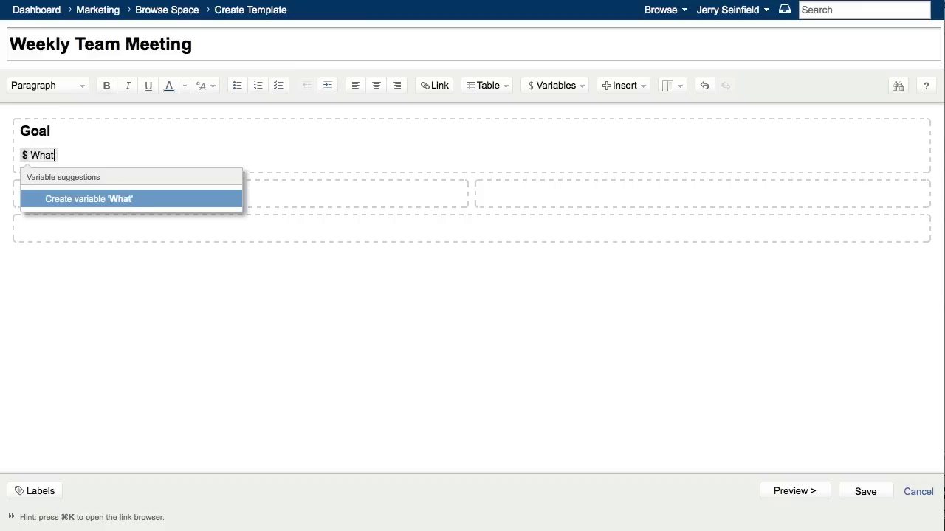
{"action": "type", "text": " is the goal"}
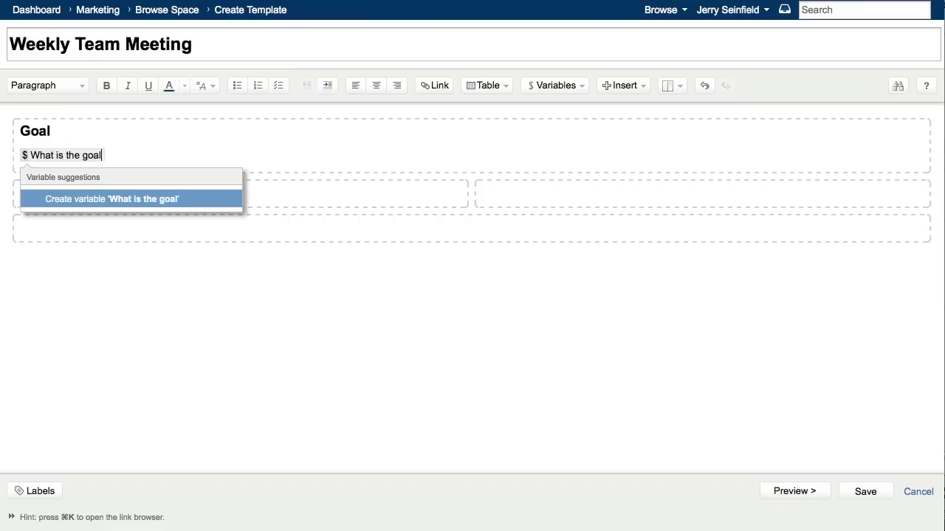
{"action": "type", "text": " of this meeti"}
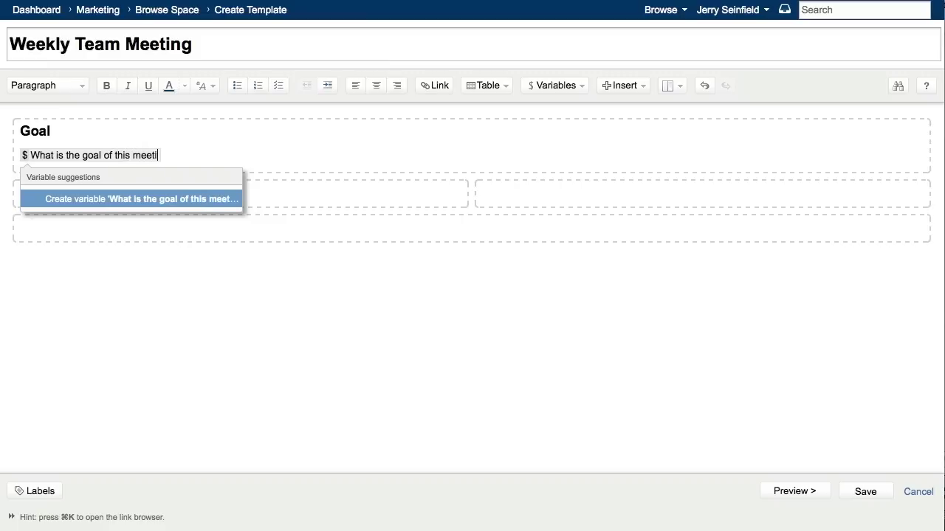
{"action": "type", "text": "ng"}
{"action": "key", "text": "Return"}
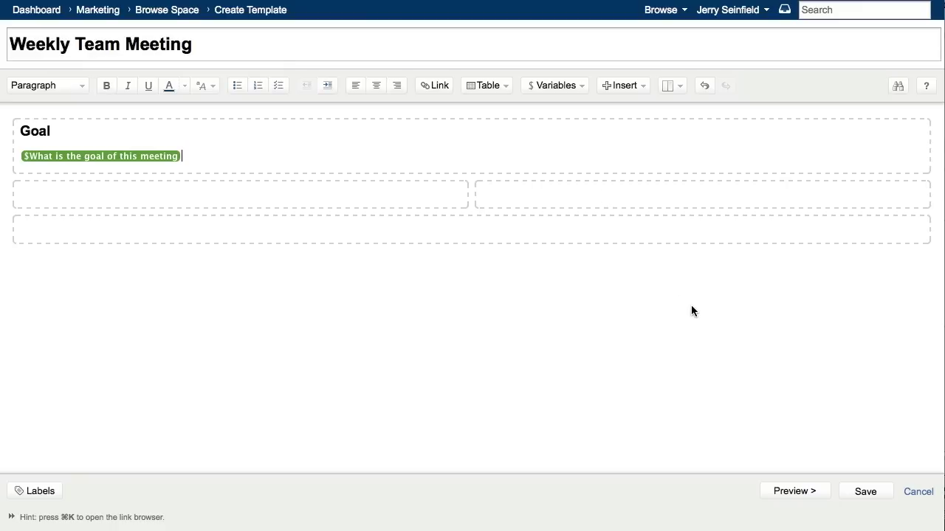
- Preview the template, then return to editing and make the goal variable a multi-line text field of 5 x 100
{"action": "left_click", "coordinate": [800, 490]}
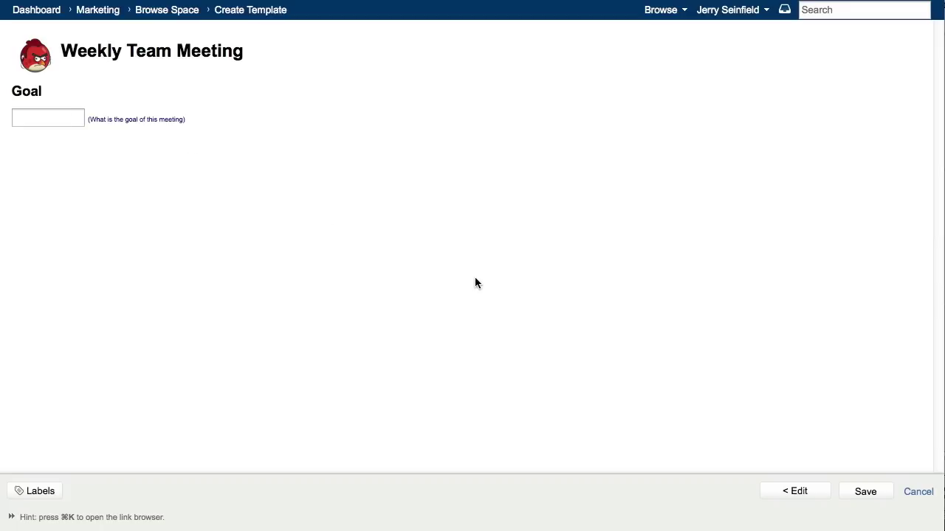
{"action": "left_click", "coordinate": [782, 489]}
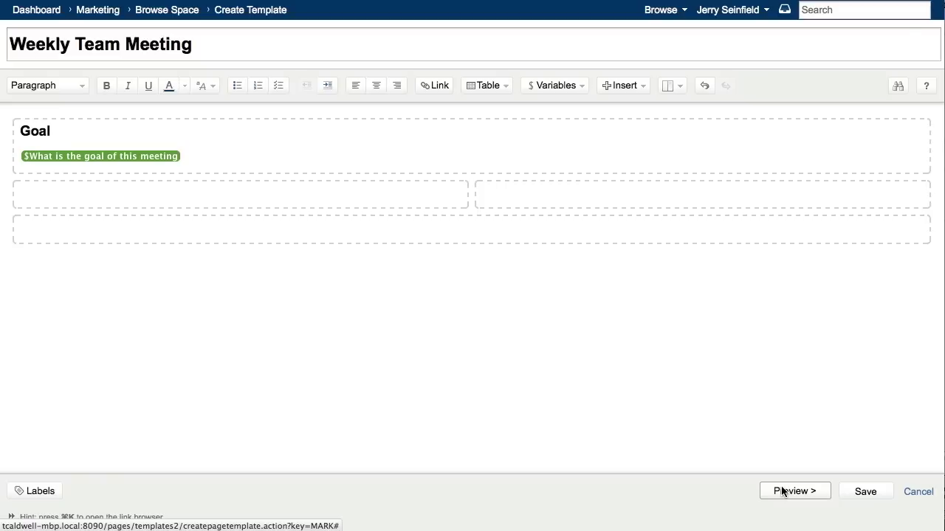
{"action": "left_click", "coordinate": [164, 157]}
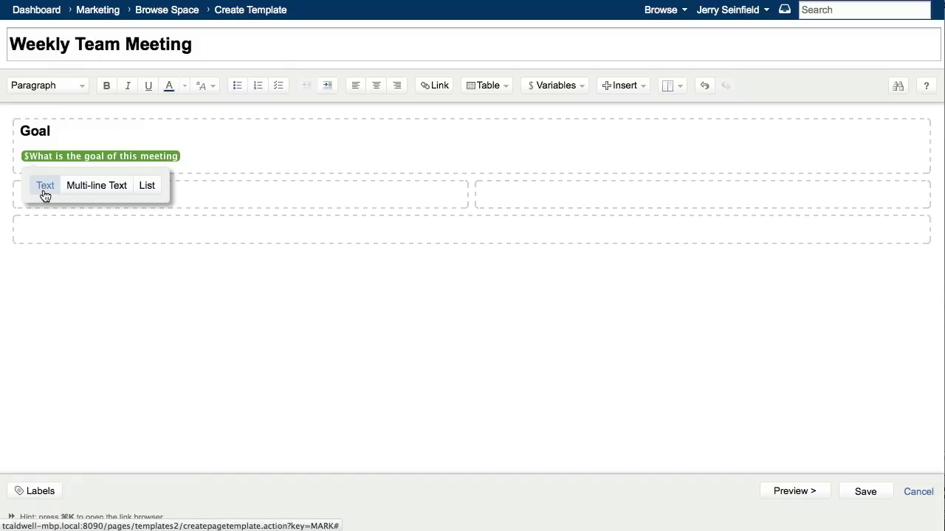
{"action": "left_click", "coordinate": [112, 195]}
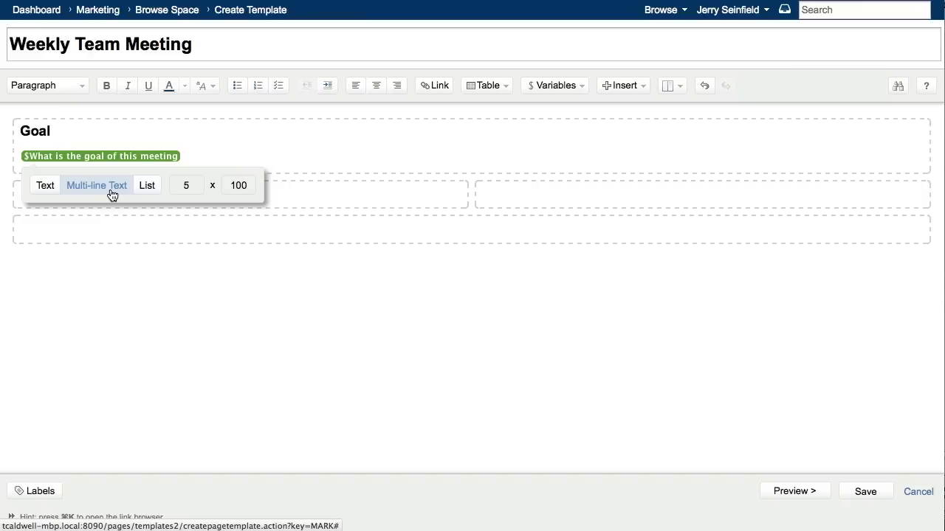
{"action": "left_click", "coordinate": [194, 186]}
{"action": "left_click", "coordinate": [235, 182]}
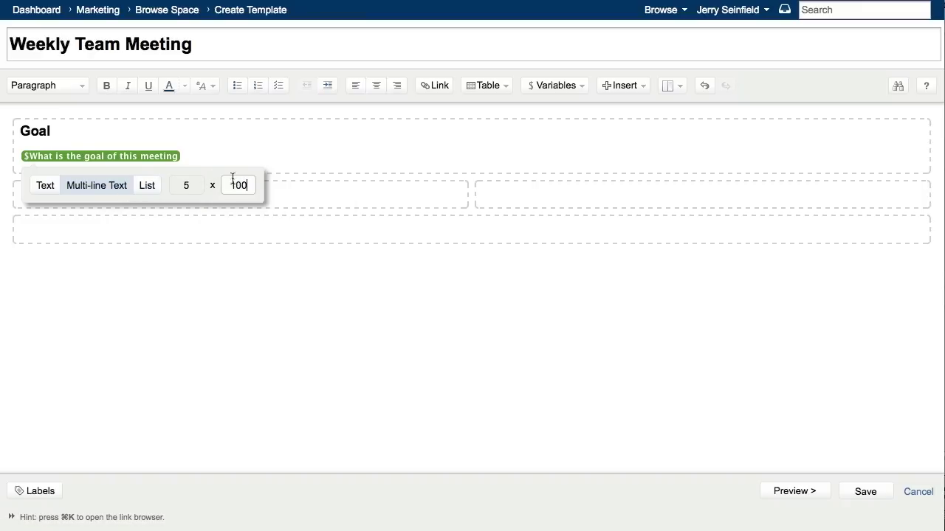
{"action": "left_click", "coordinate": [197, 157]}
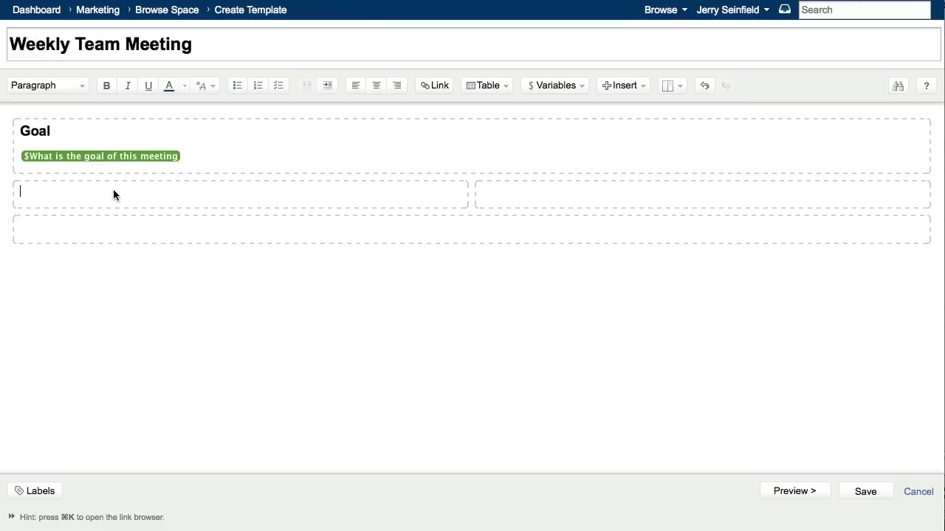
- Add an "Attendees" Heading 3 in the first column of the middle row, followed by a bulleted list of user mentions for three team members
{"action": "type", "text": "h3. Attendees"}
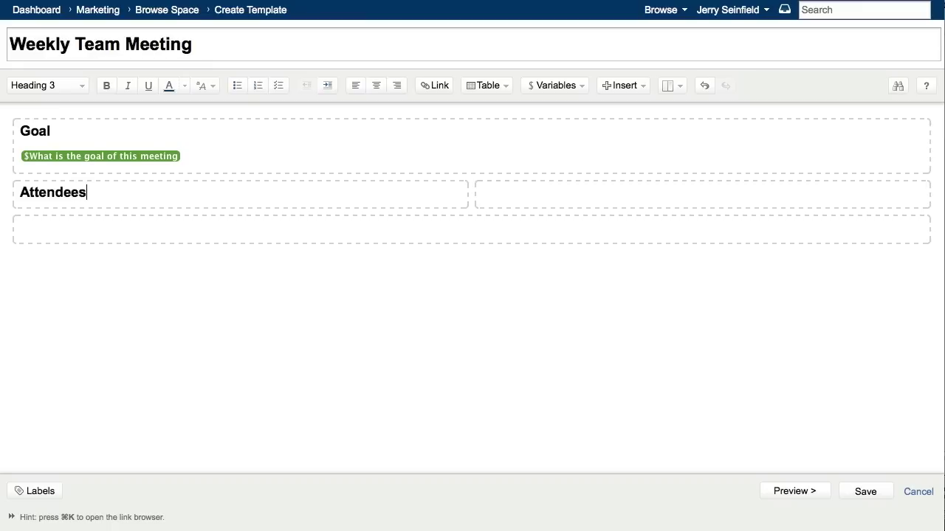
{"action": "key", "text": "Return"}
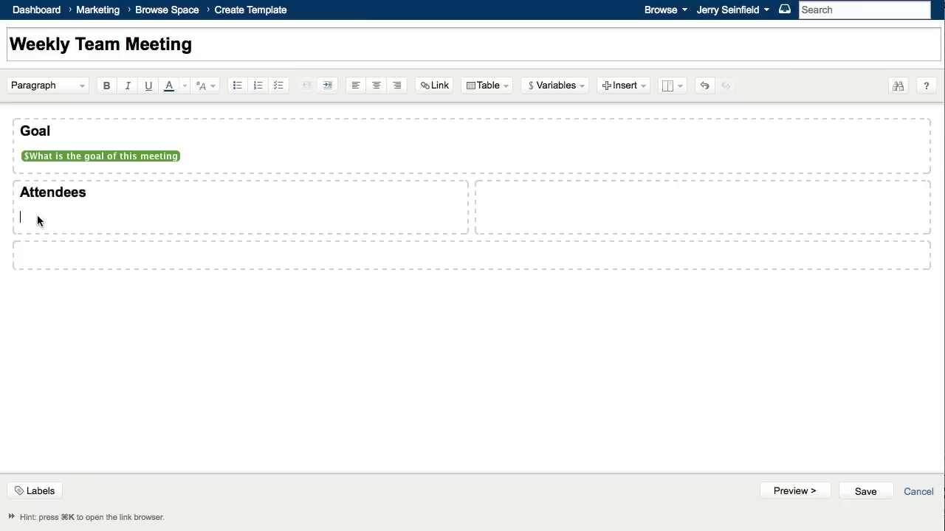
{"action": "left_click", "coordinate": [237, 86]}
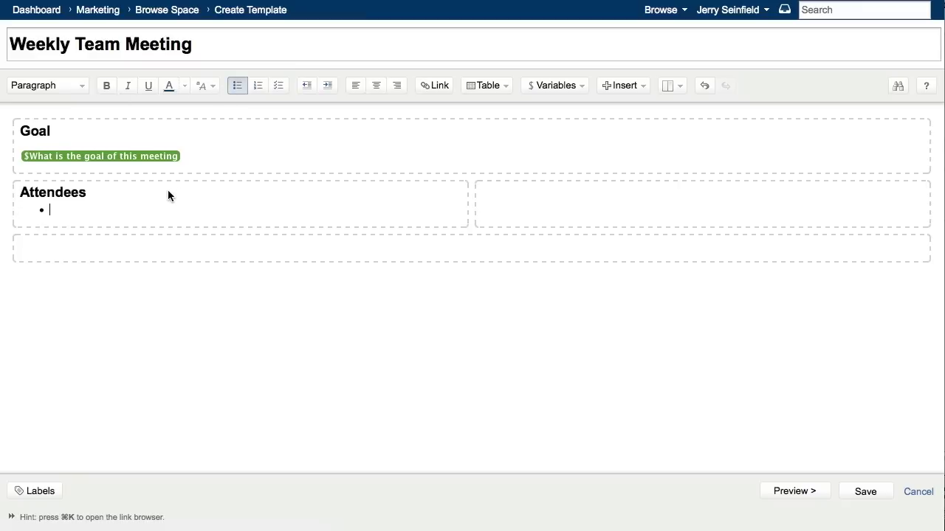
{"action": "type", "text": "@jul"}
{"action": "key", "text": "Return"}
{"action": "key", "text": "Return"}
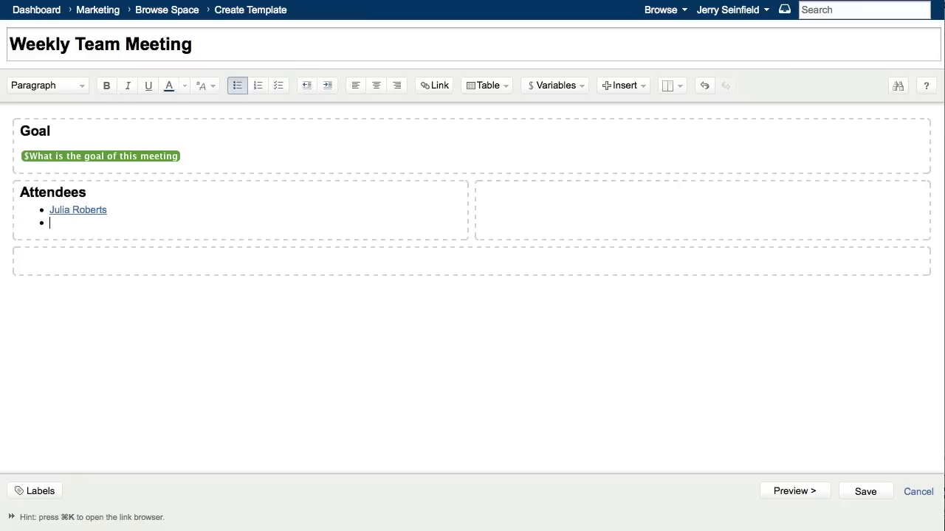
{"action": "type", "text": "@matt"}
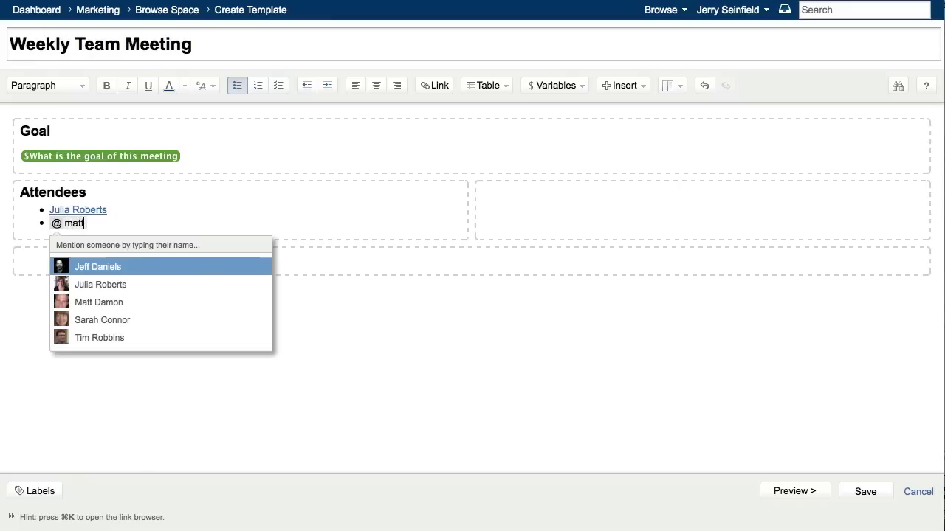
{"action": "key", "text": "Return"}
{"action": "key", "text": "Return"}
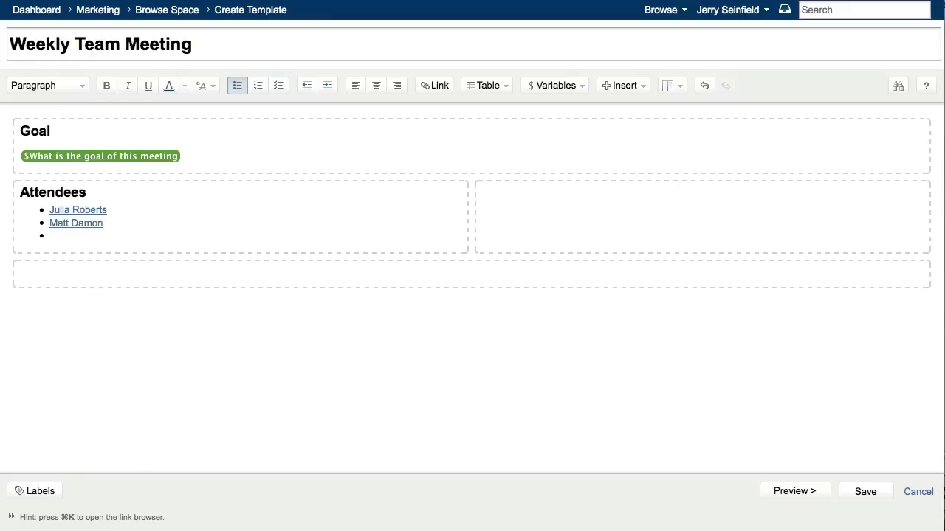
{"action": "type", "text": "@ryan"}
{"action": "key", "text": "Return"}
- Add an "Agenda" Heading 3 in the second column of the middle row and insert a 3 x 2 table below it
{"action": "left_click", "coordinate": [499, 194]}
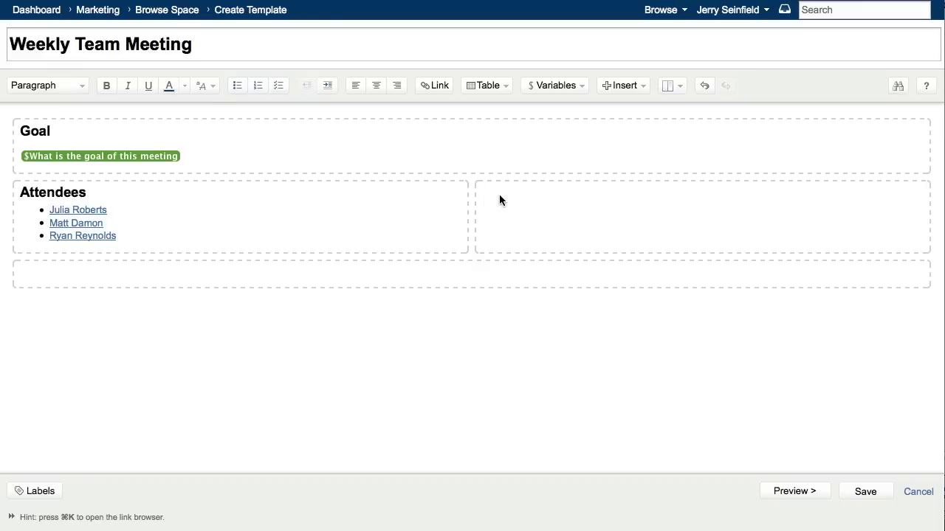
{"action": "type", "text": "h3. "}
{"action": "type", "text": "Agenda"}
{"action": "key", "text": "Return"}
{"action": "left_click", "coordinate": [490, 87]}
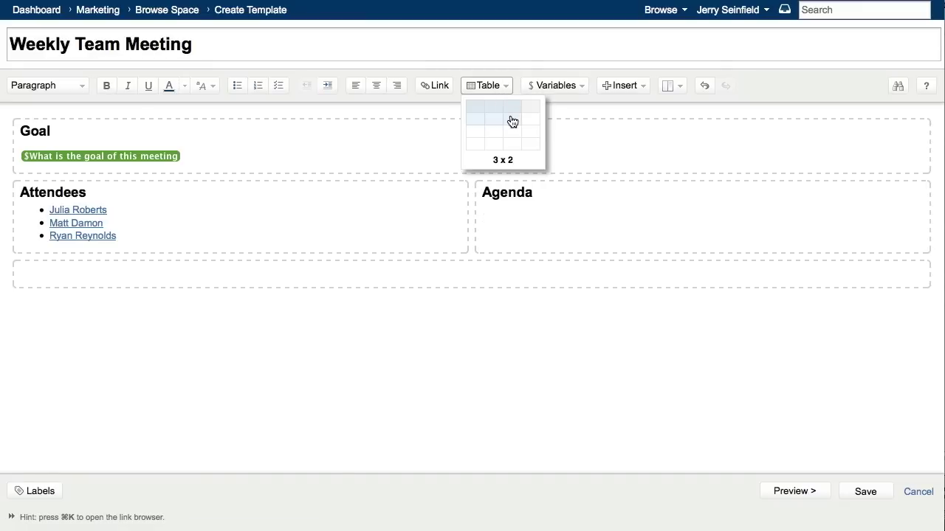
{"action": "left_click", "coordinate": [511, 120]}
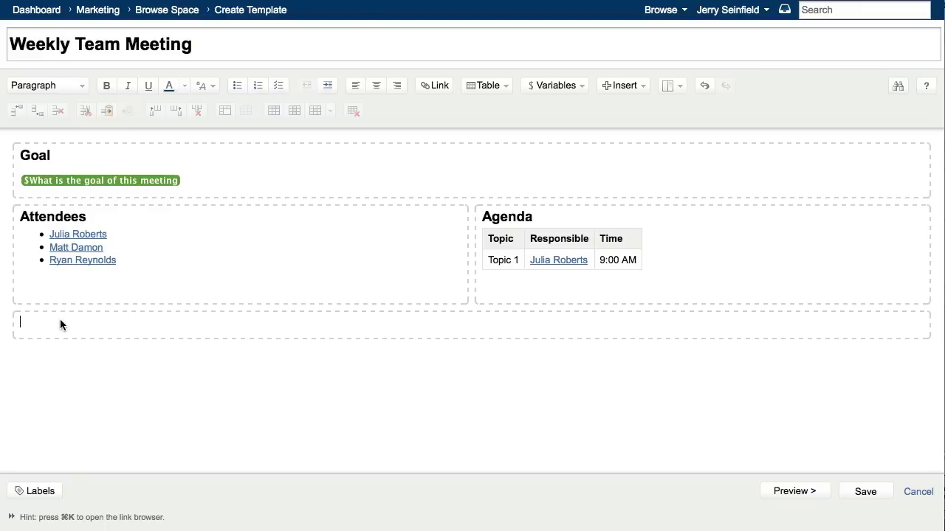
- Add a "Notes" Heading 3 in the bottom row and insert a new template variable named "notes" under it
{"action": "type", "text": "h3. Notes"}
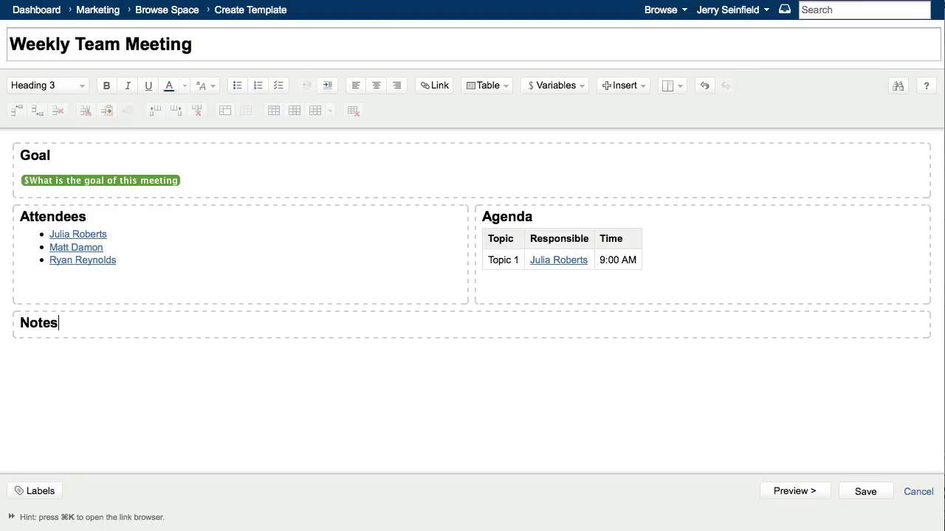
{"action": "key", "text": "Return"}
{"action": "type", "text": "$"}
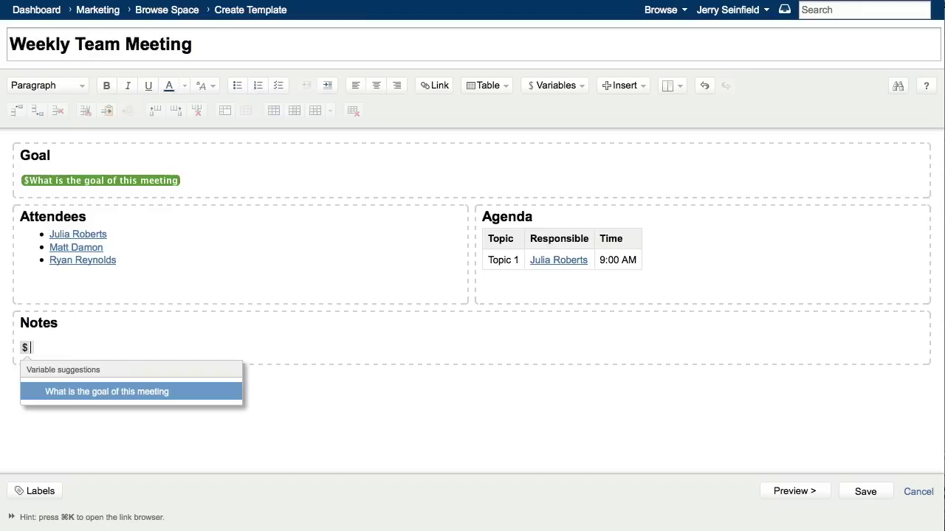
{"action": "type", "text": " notes"}
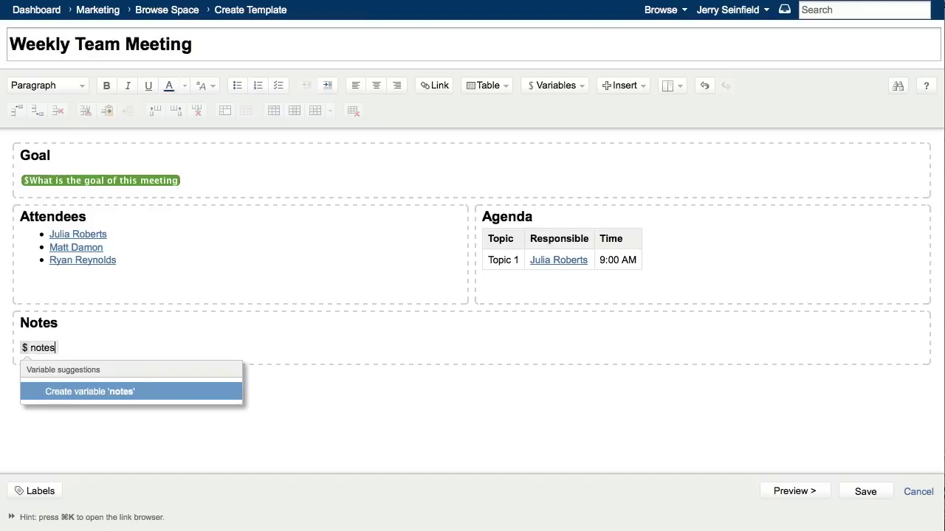
{"action": "key", "text": "Return"}
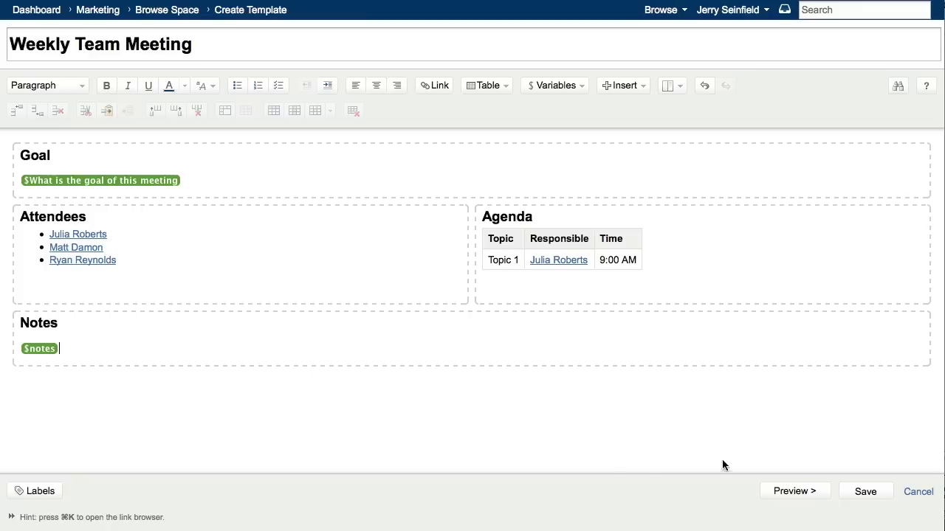
- Make the notes variable a 5 x 100 multi-line text field, checking the preview before and after, and save the template
{"action": "left_click", "coordinate": [783, 491]}
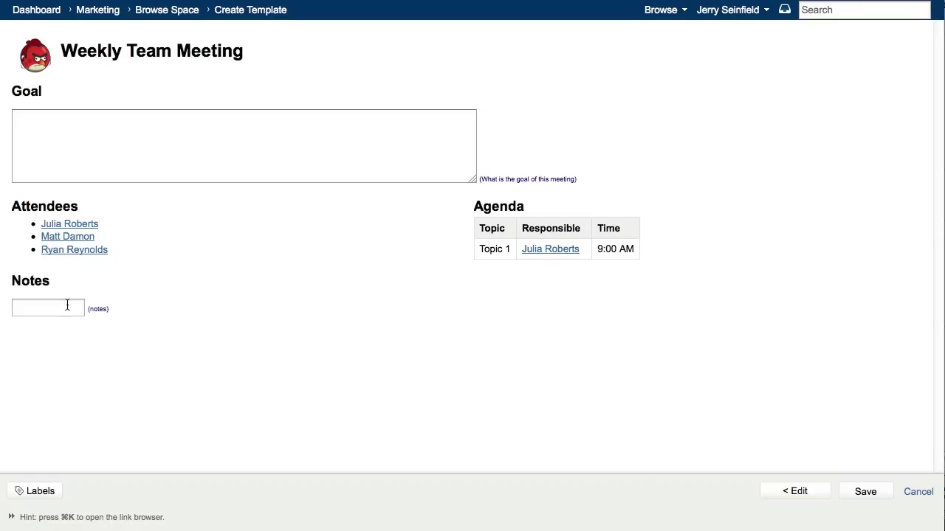
{"action": "left_click", "coordinate": [812, 492]}
{"action": "left_click", "coordinate": [40, 348]}
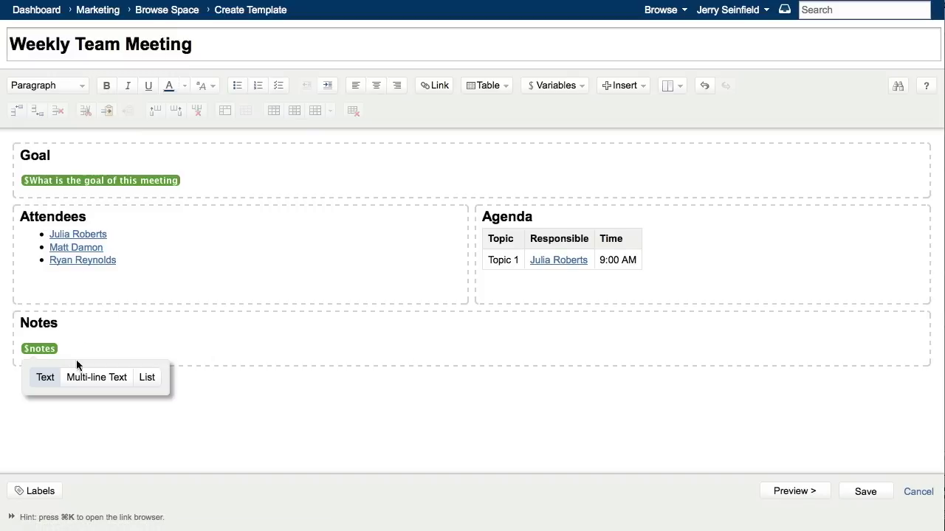
{"action": "left_click", "coordinate": [88, 380]}
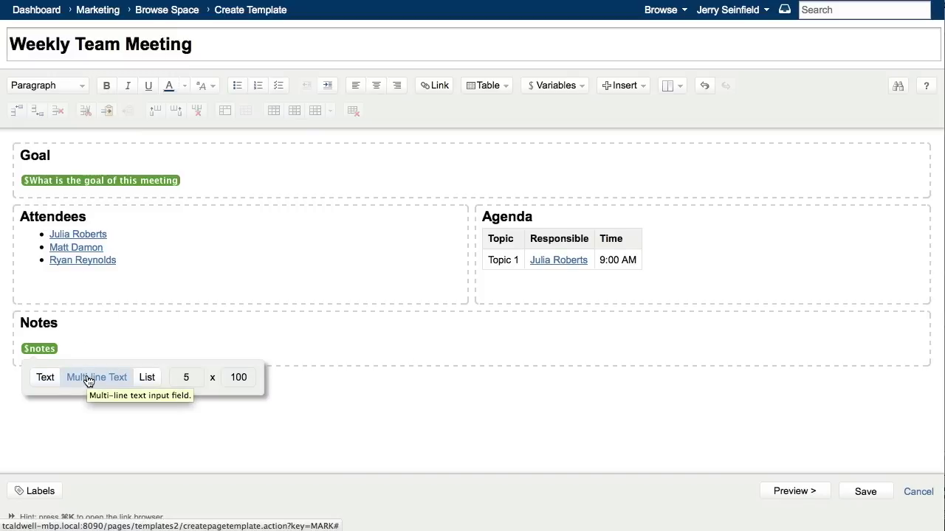
{"action": "left_click", "coordinate": [779, 492]}
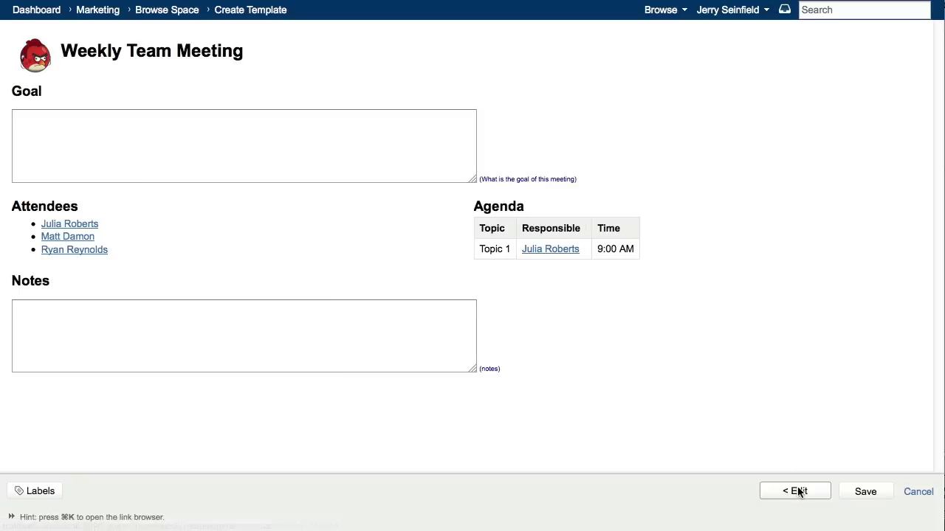
{"action": "left_click", "coordinate": [869, 489]}
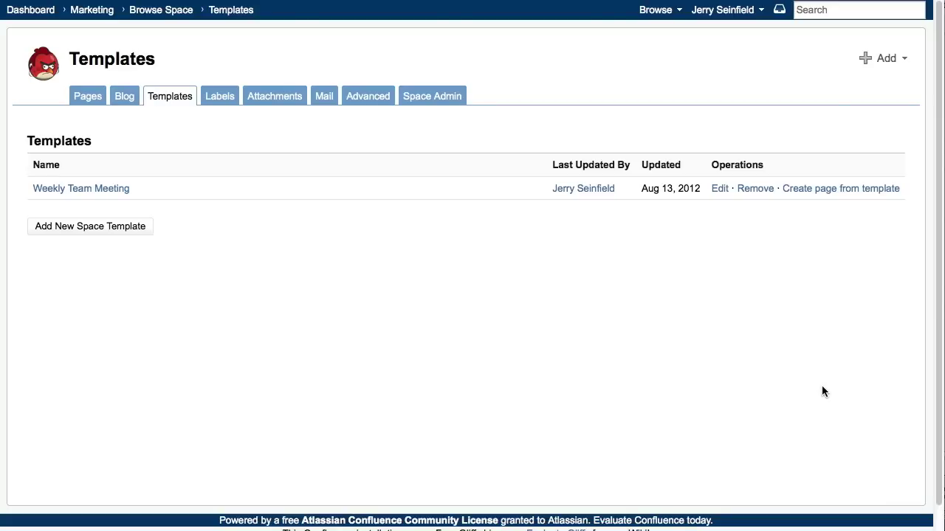
- From the dashboard, start a new page in the Marketing space based on the "Weekly Team Meeting" template
{"action": "left_click", "coordinate": [35, 15]}
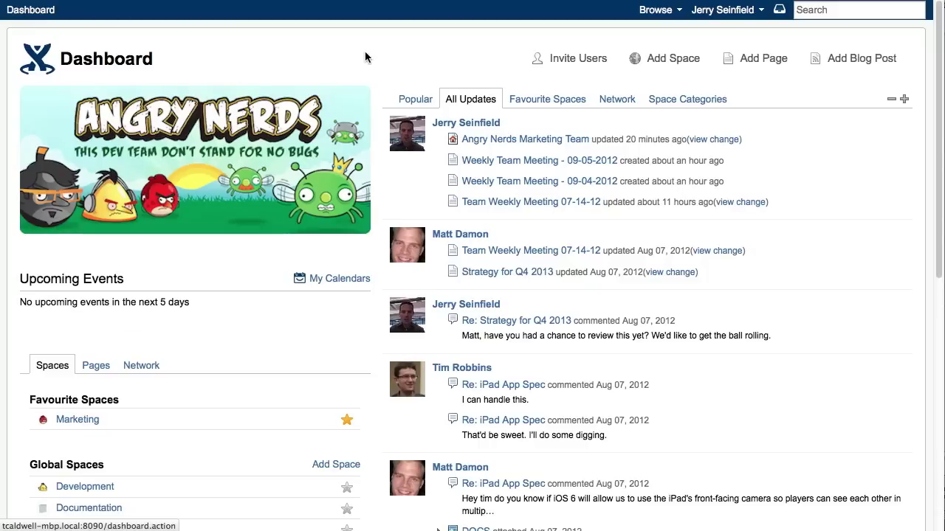
{"action": "left_click", "coordinate": [770, 63]}
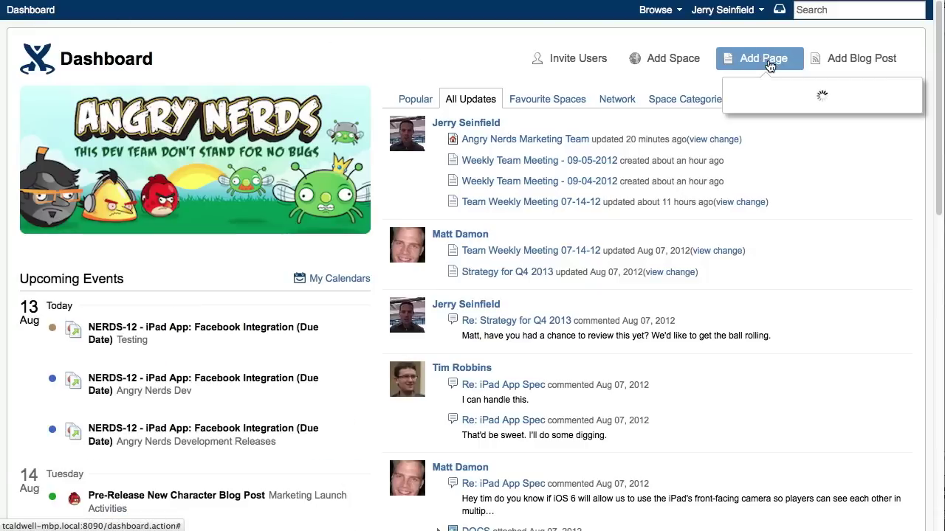
{"action": "left_click", "coordinate": [908, 137]}
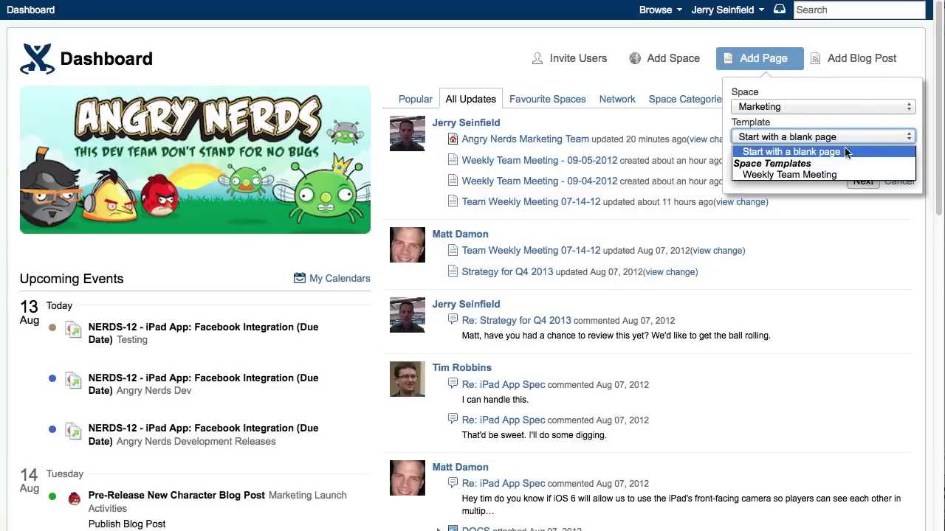
{"action": "left_click", "coordinate": [830, 172]}
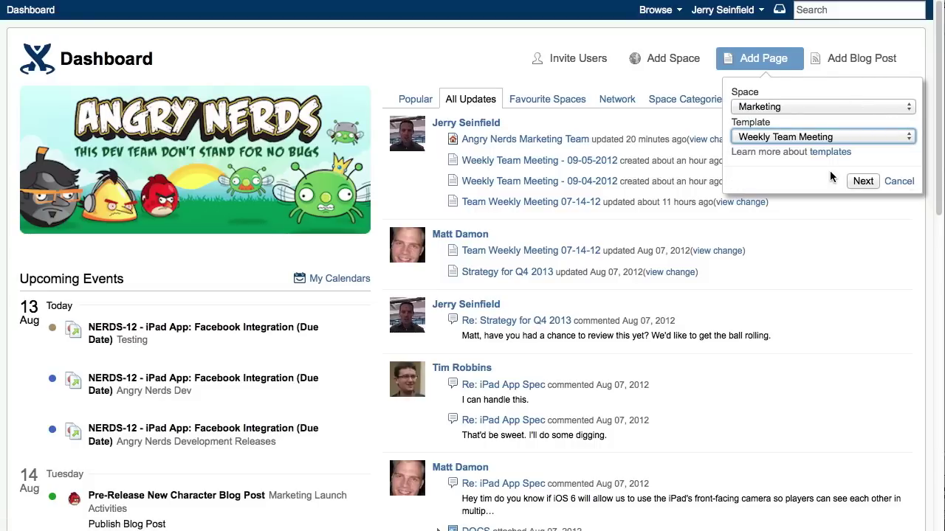
{"action": "left_click", "coordinate": [868, 182]}
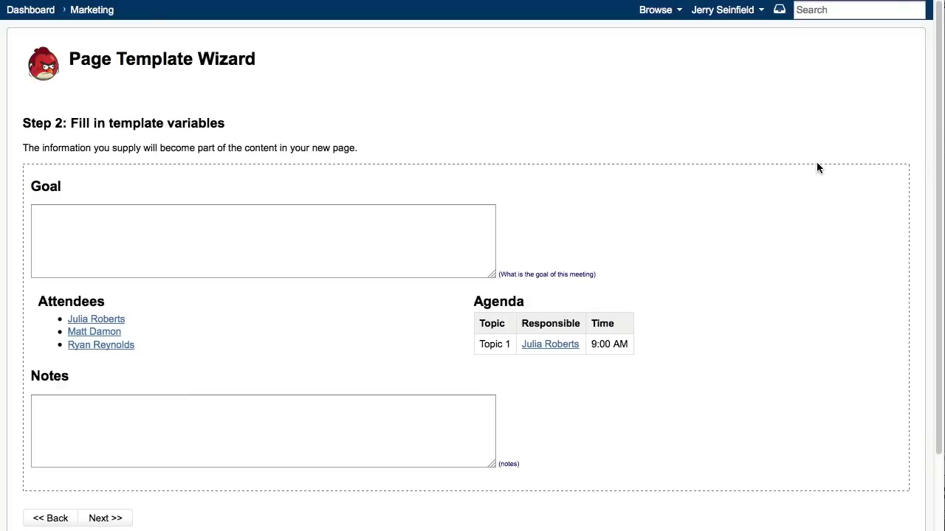
- Fill in the goal as "Have a productive meeting!" and the notes as "Let's not waste anyone's time :)", and continue to the page editor
{"action": "left_click", "coordinate": [280, 238]}
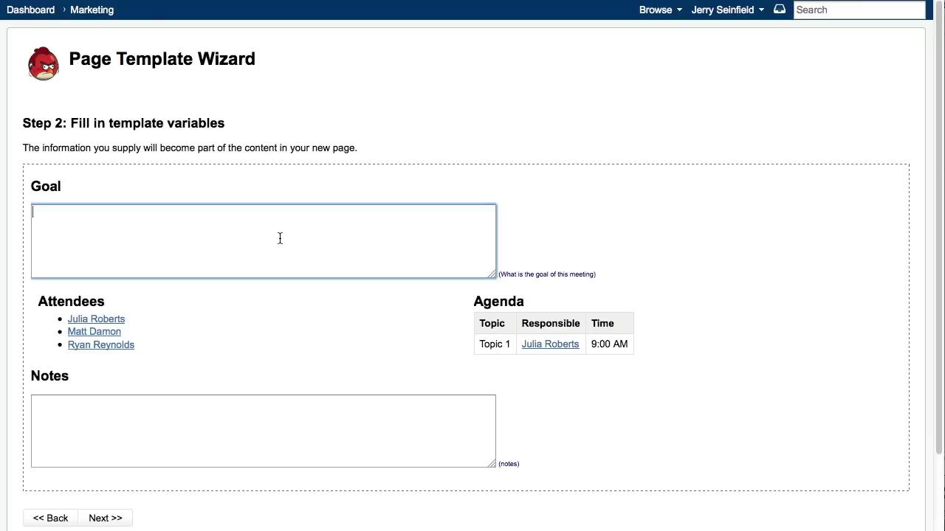
{"action": "type", "text": "Have a productive meeting!"}
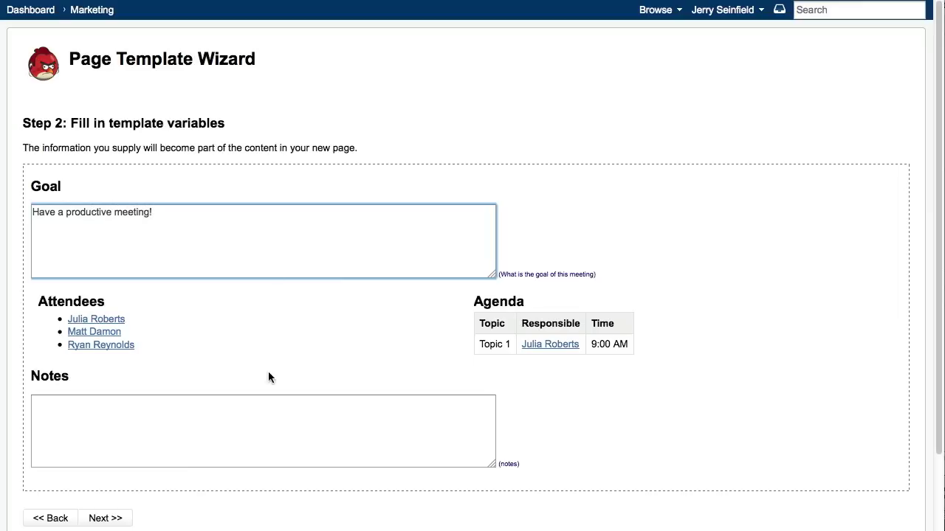
{"action": "left_click", "coordinate": [245, 418]}
{"action": "type", "text": "Let"}
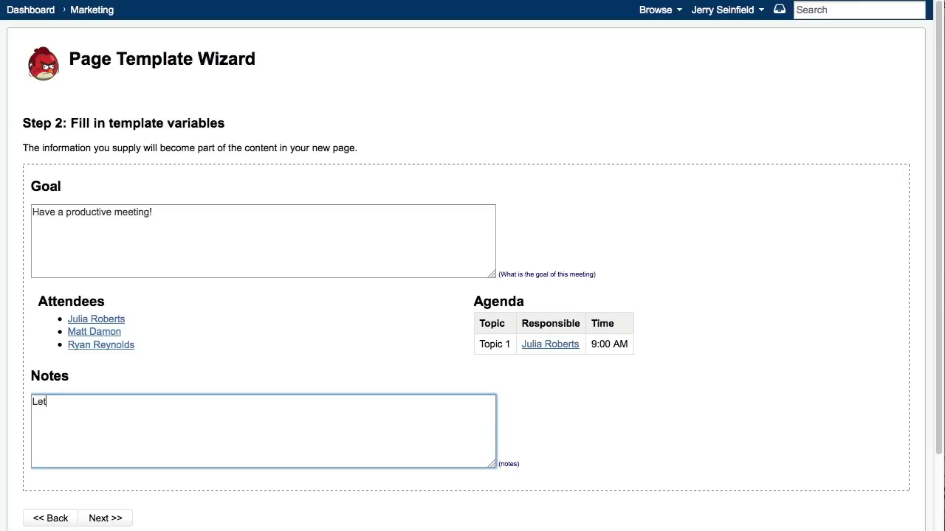
{"action": "type", "text": "'s not waste anyone's time :"}
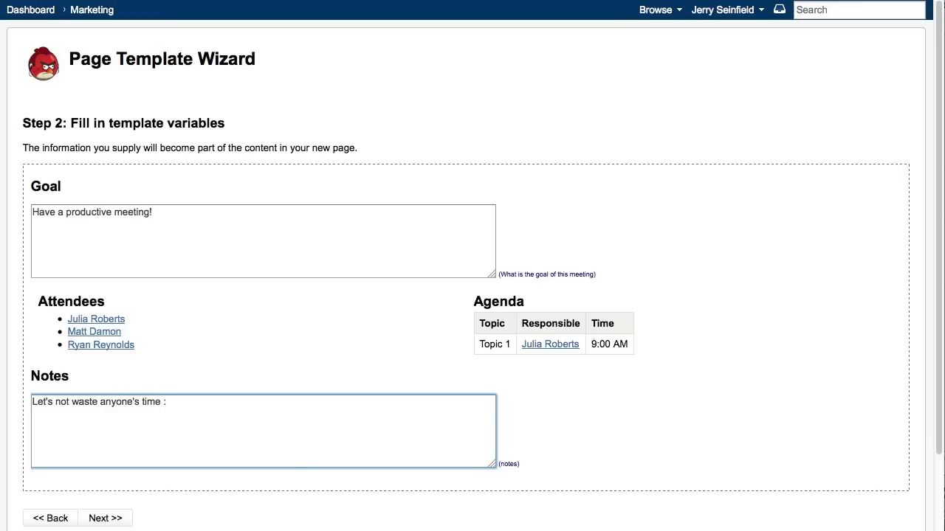
{"action": "type", "text": ")"}
{"action": "scroll", "coordinate": [939, 434], "scroll_direction": "down", "scroll_amount": 1}
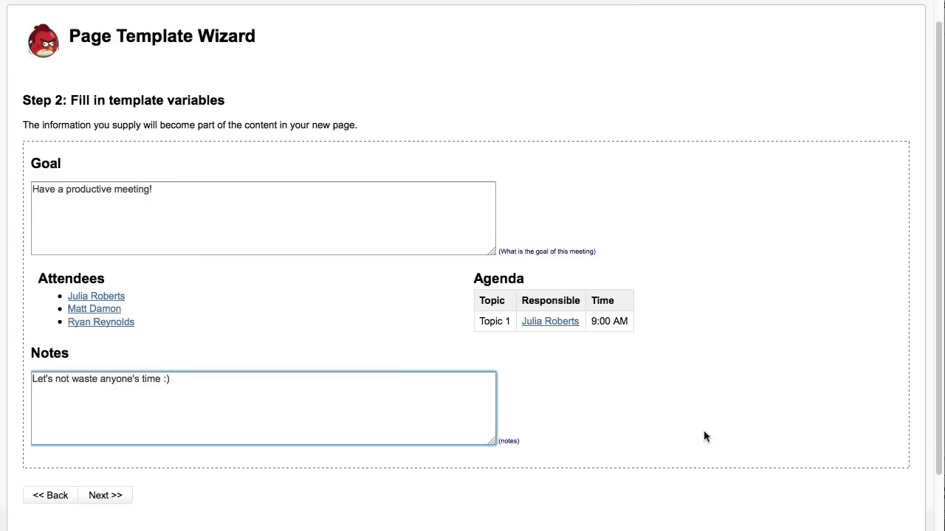
{"action": "left_click", "coordinate": [120, 496]}
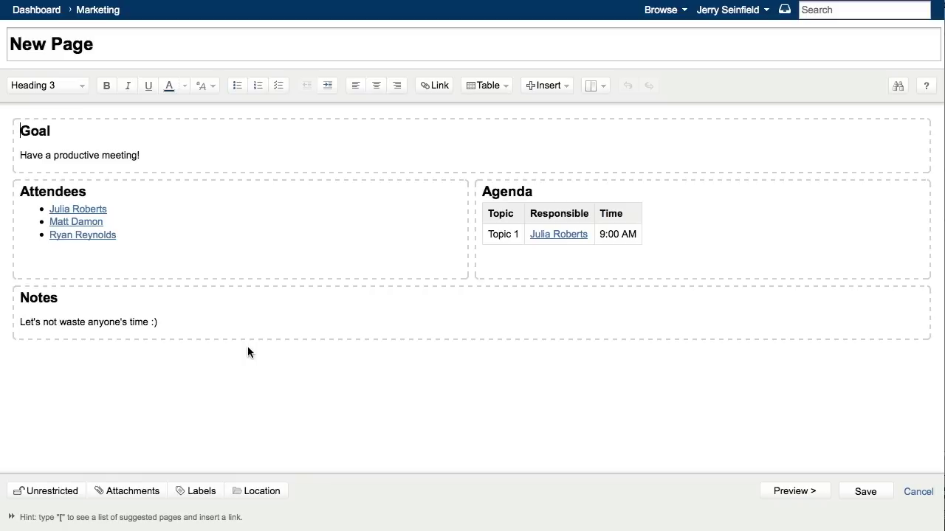
- Title the new page "Weekly Team Meeting - 09-30-2012" and save it
{"action": "left_click", "coordinate": [143, 152]}
{"action": "left_click", "coordinate": [190, 48]}
{"action": "type", "text": "WEekly"}
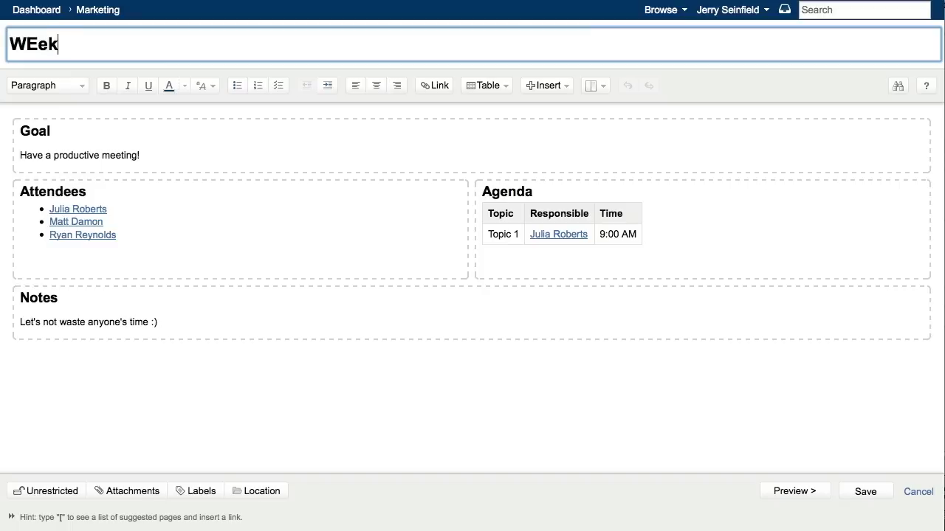
{"action": "key", "text": "BackSpace"}
{"action": "key", "text": "BackSpace"}
{"action": "key", "text": "BackSpace"}
{"action": "key", "text": "BackSpace"}
{"action": "key", "text": "BackSpace"}
{"action": "type", "text": "eekly Team "}
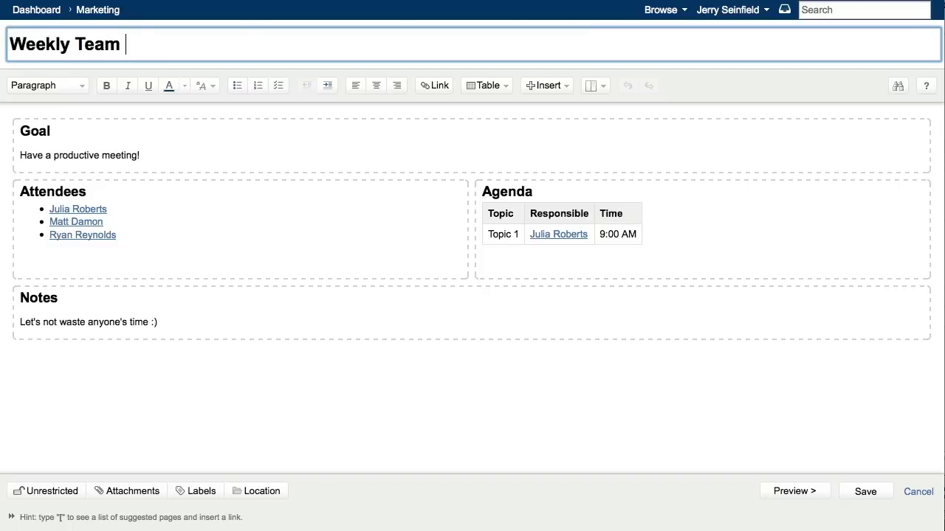
{"action": "type", "text": "Meeting"}
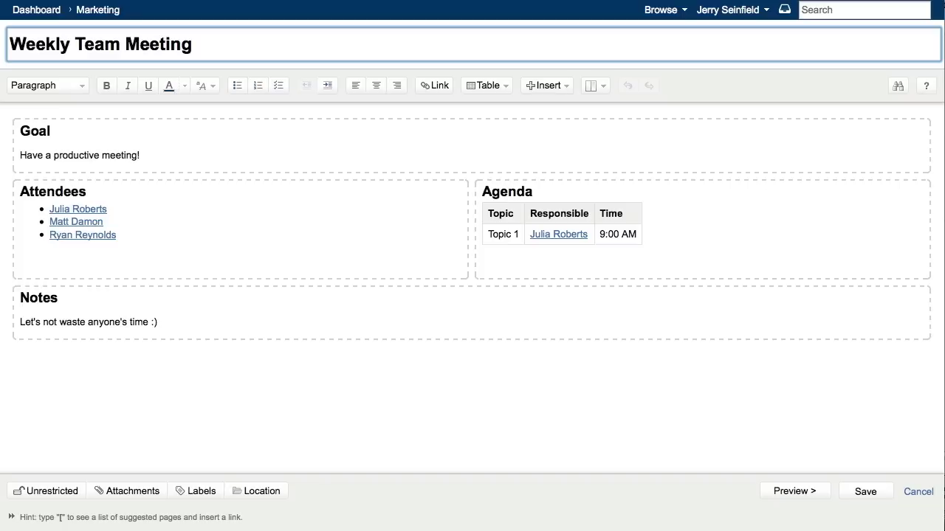
{"action": "type", "text": " - 09-30-2012"}
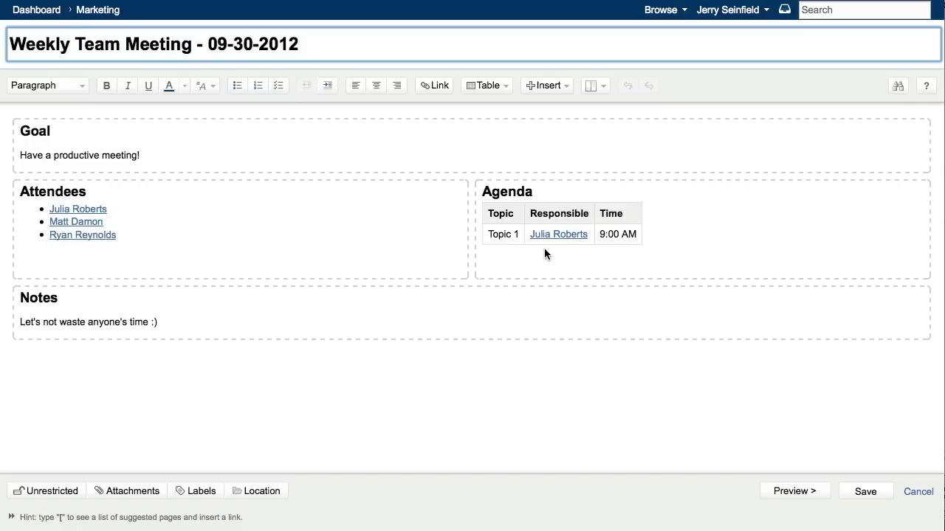
{"action": "left_click", "coordinate": [875, 490]}
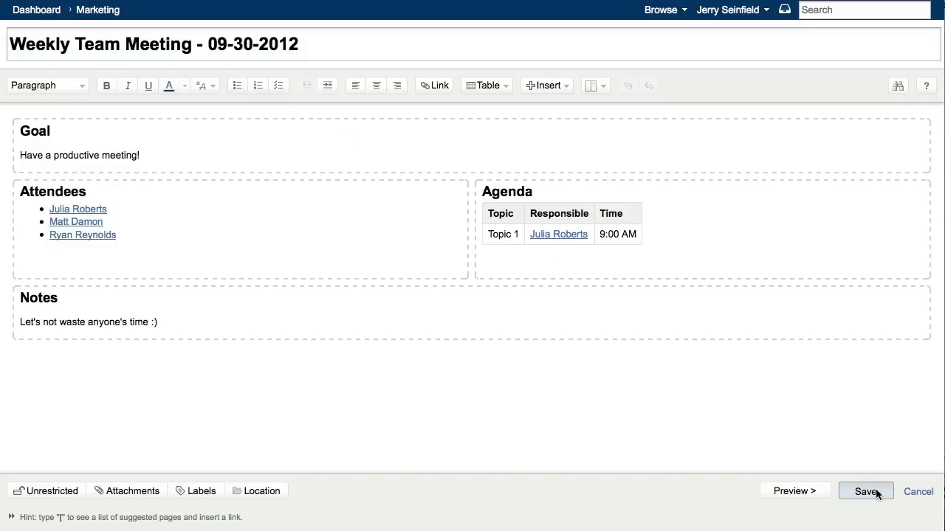